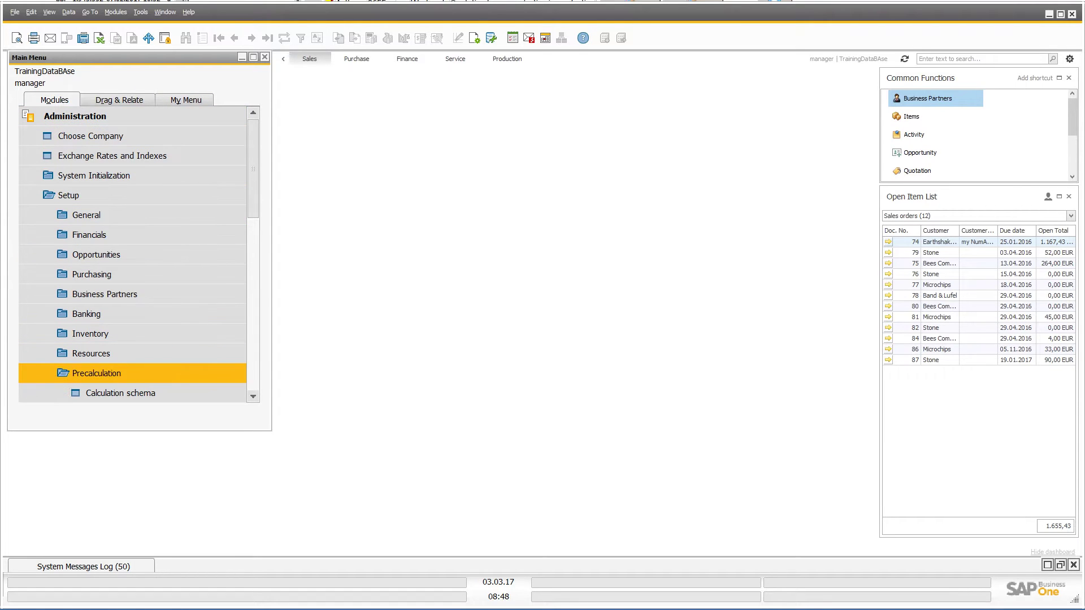
Bring up the calculation schema list from Administration > Setup > Precalculation
left_click(121, 392)
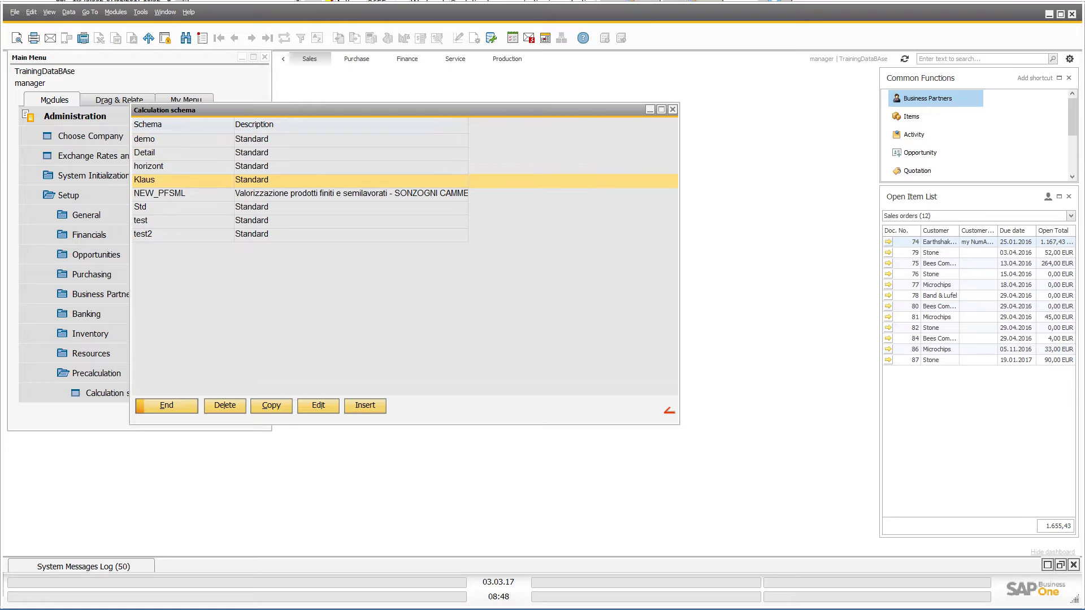
Open schema Klaus and select its Material Costs + 5€ overhead cost line
double_click(254, 180)
left_click(340, 114)
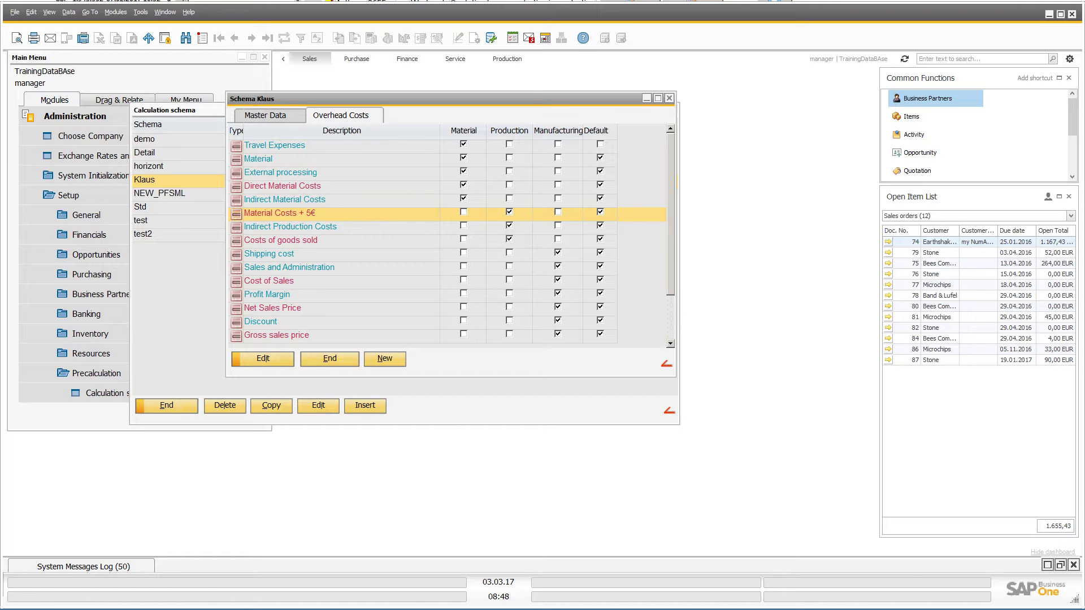
left_click(339, 159)
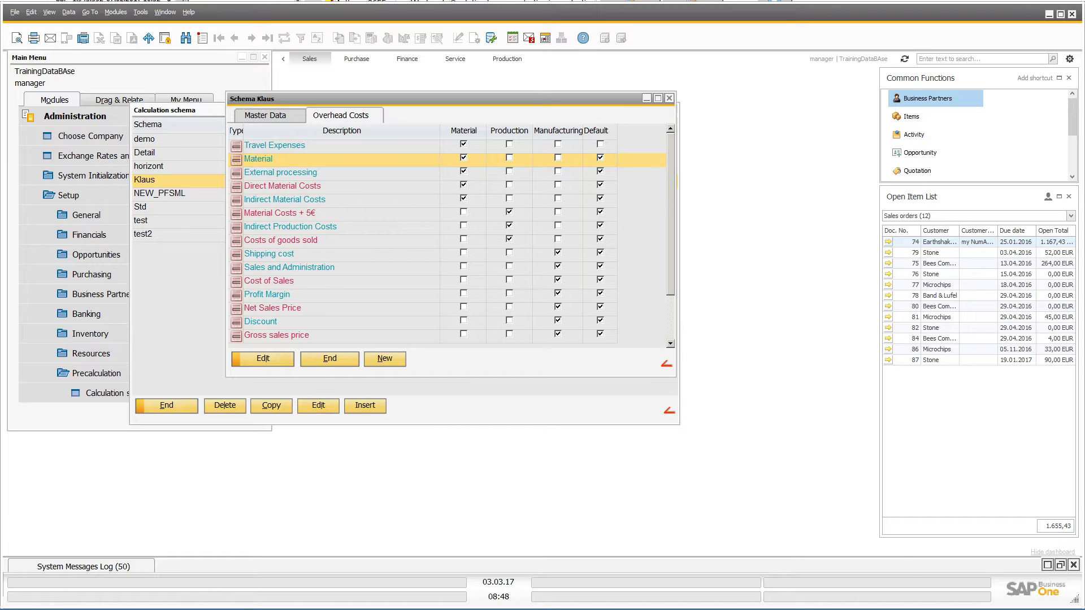
left_click(339, 213)
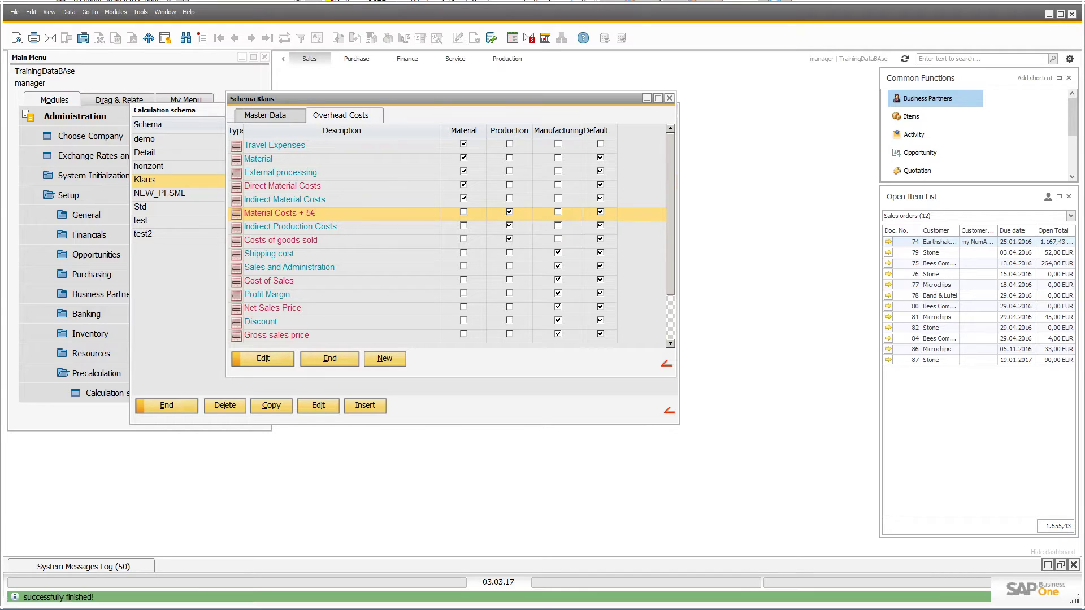
Inspect the Material Costs + 5€ object's calculation types, keeping Surcharge, and close the form
key("Return")
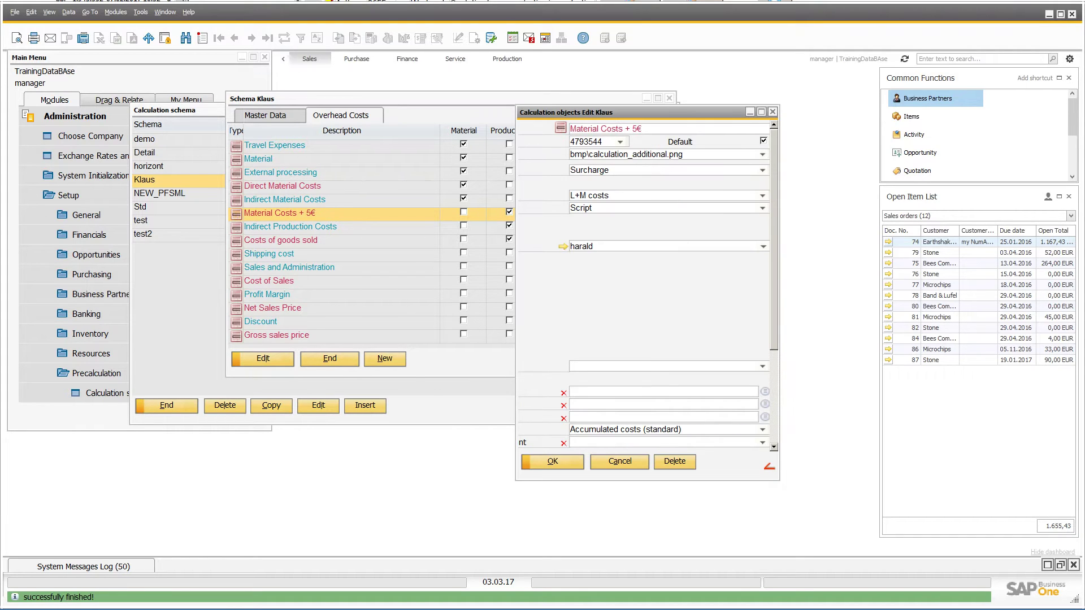
left_click_drag(775, 447, 844, 447)
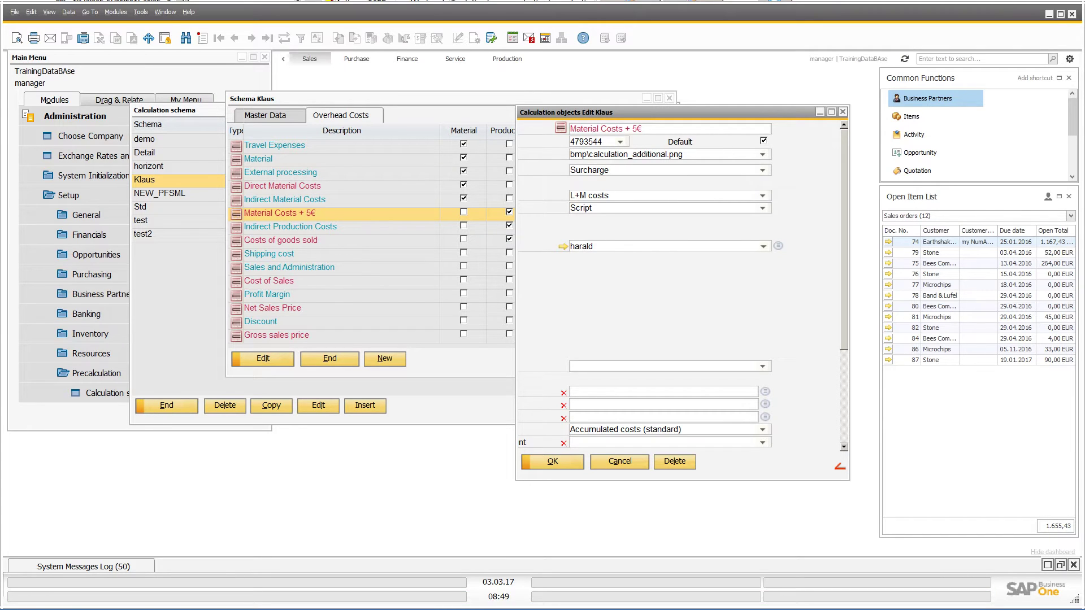
key("Tab")
key("alt+Down")
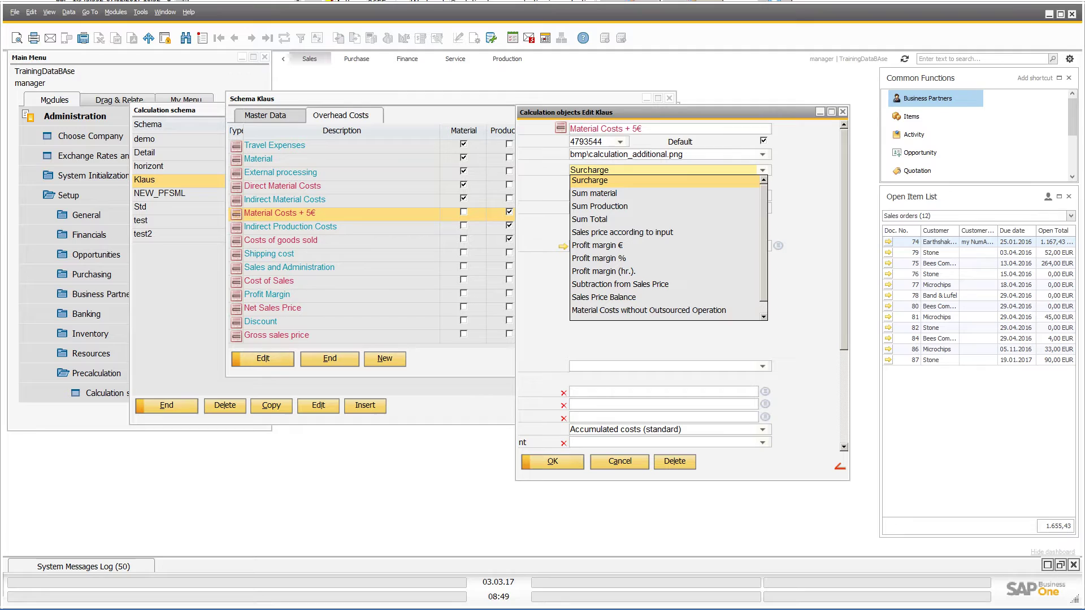
key("Escape")
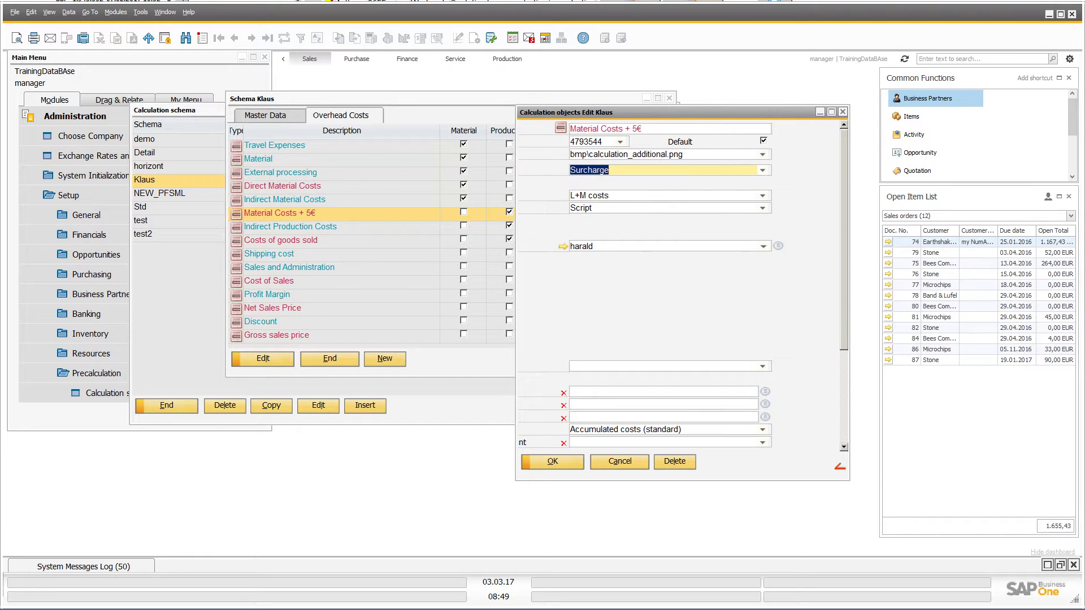
left_click_drag(516, 297, 416, 296)
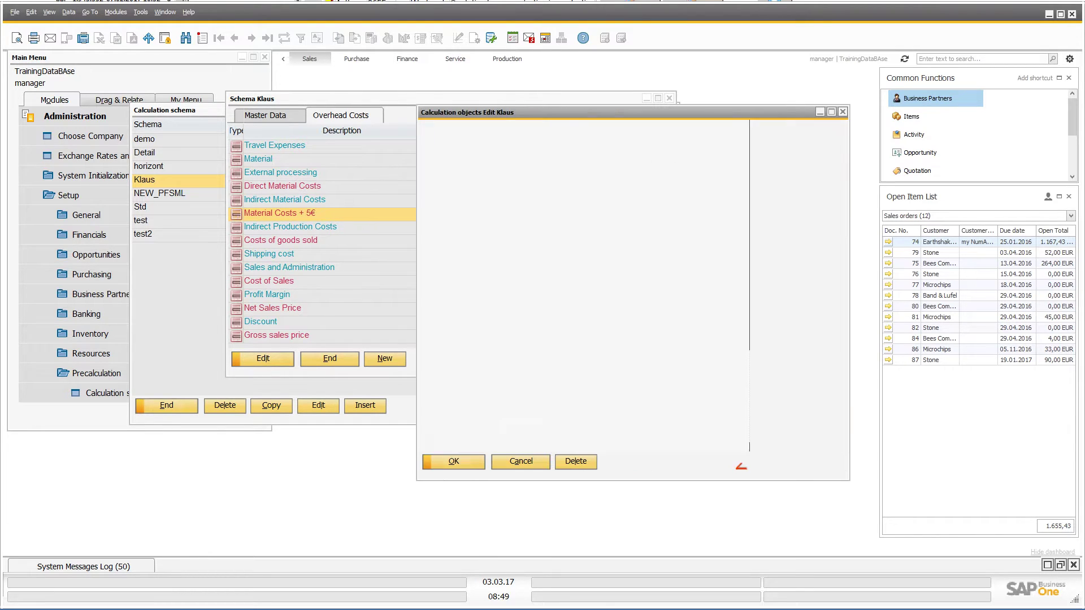
key("Return")
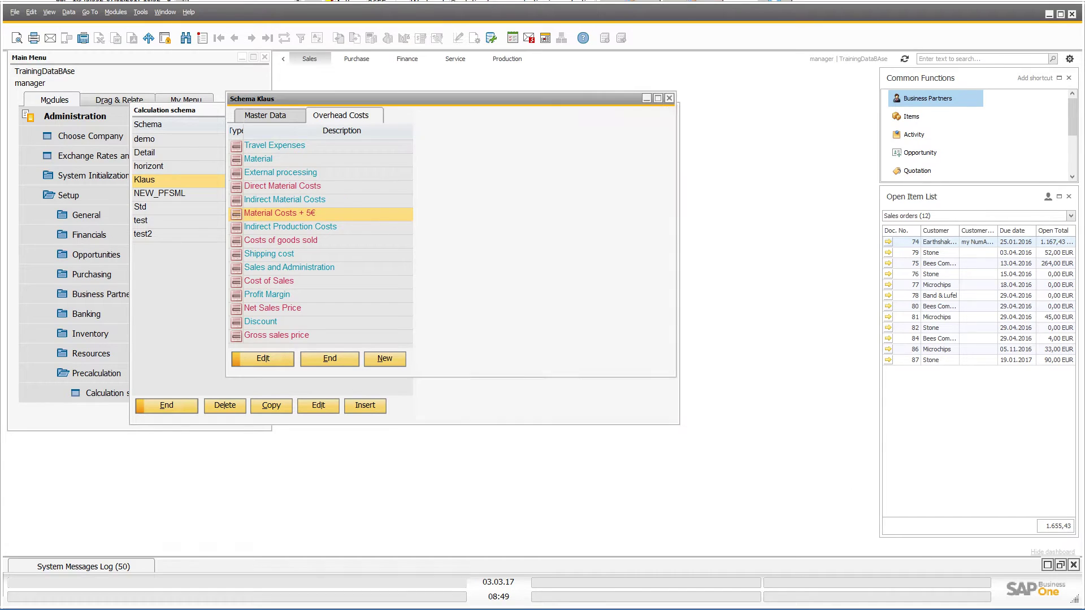
Reopen Material Costs + 5€ and show its list of available precalculation scripts
double_click(280, 213)
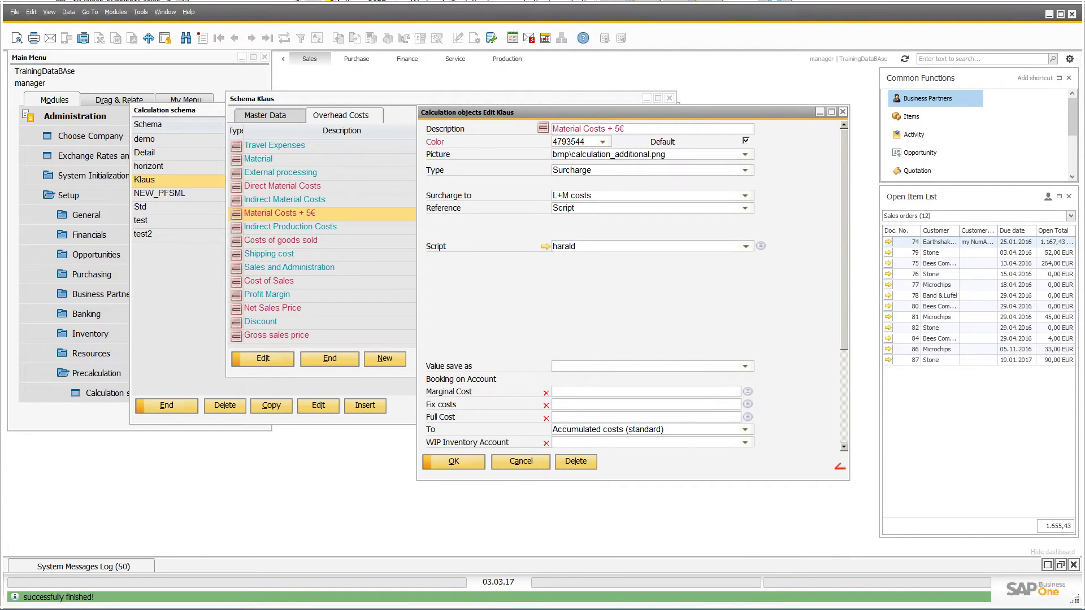
key("Tab")
key("Tab")
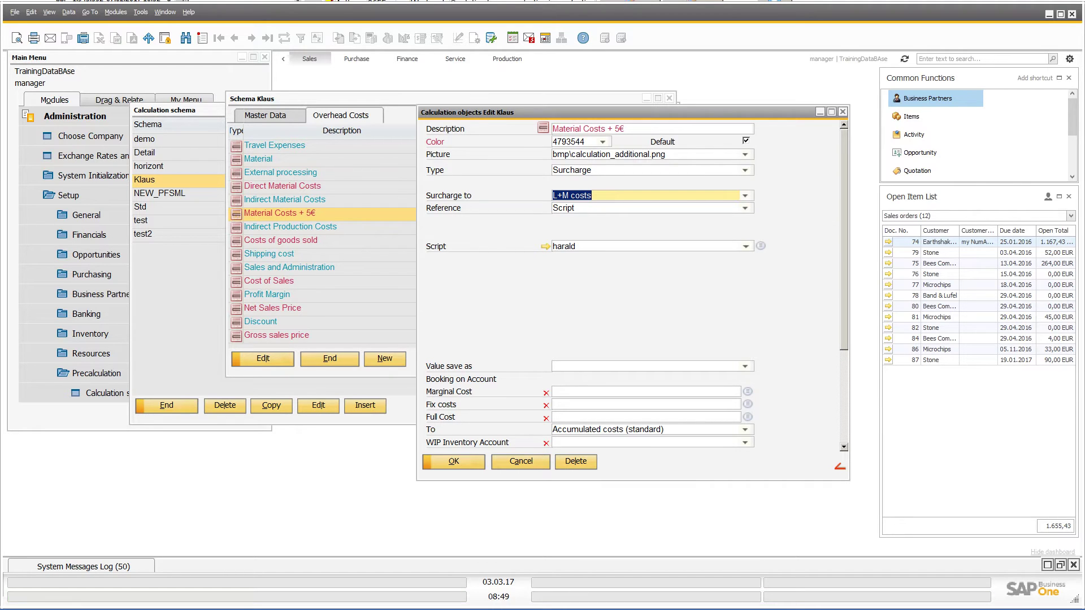
key("Tab")
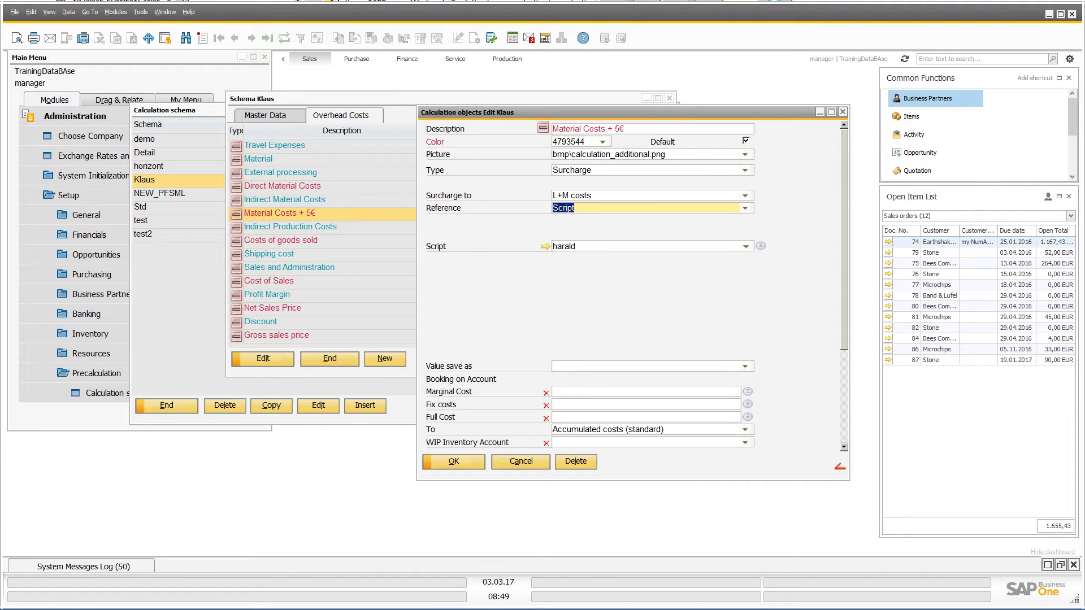
key("Tab")
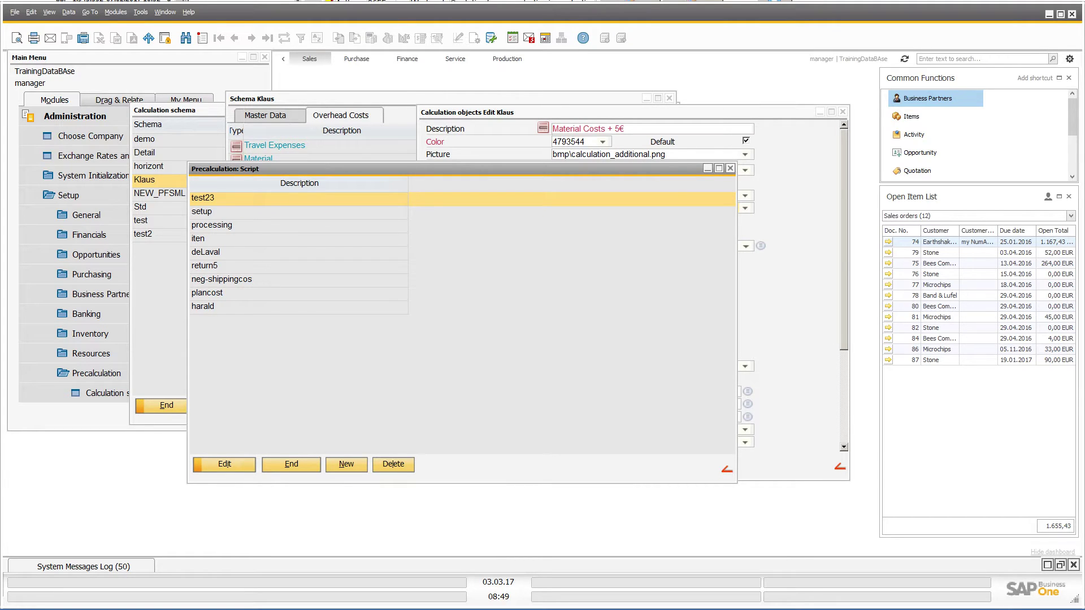
Select the harald script and show its cost-adding code in the full editor
key("Escape")
key("Return")
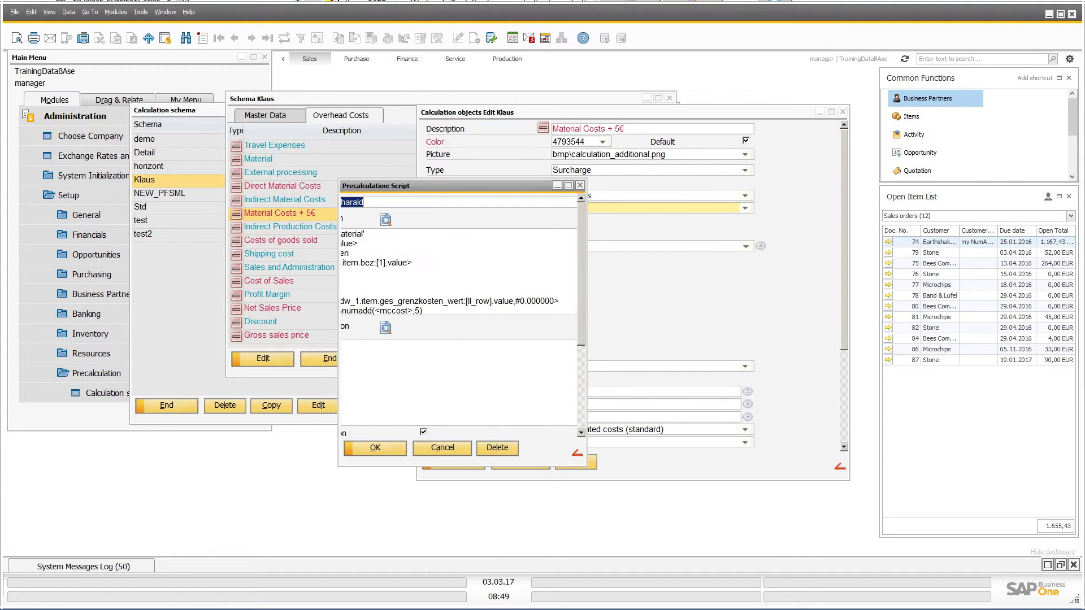
left_click_drag(582, 322, 767, 322)
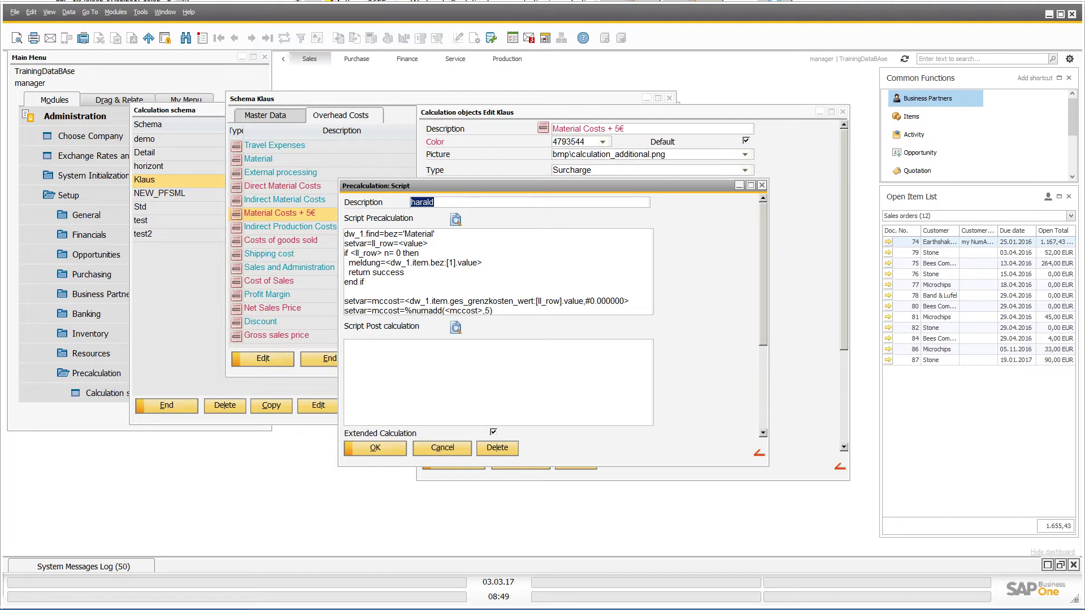
left_click(456, 219)
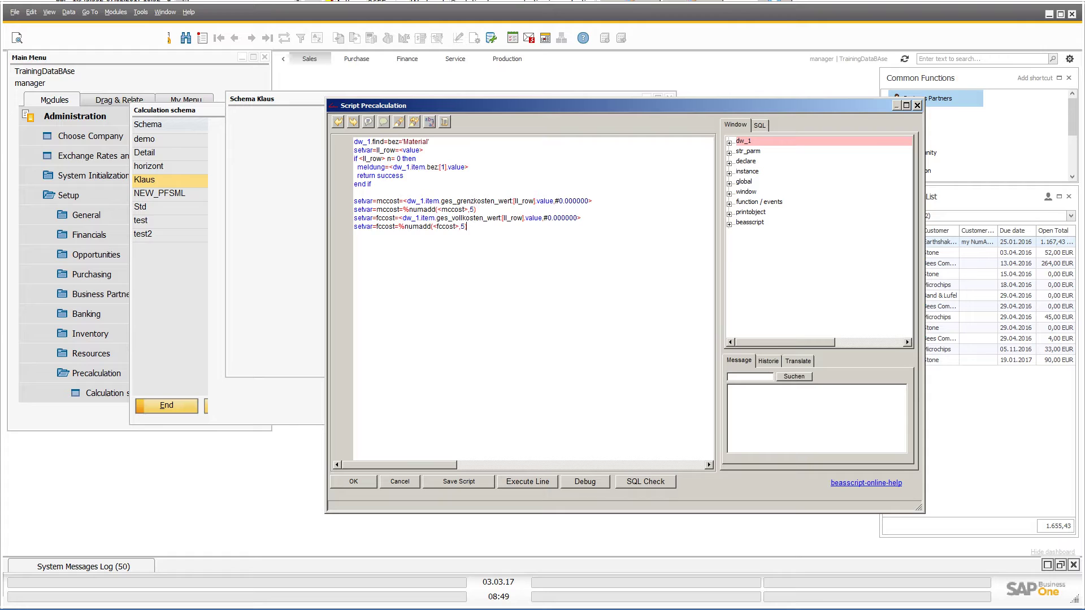
scroll(525, 297, "up", 3)
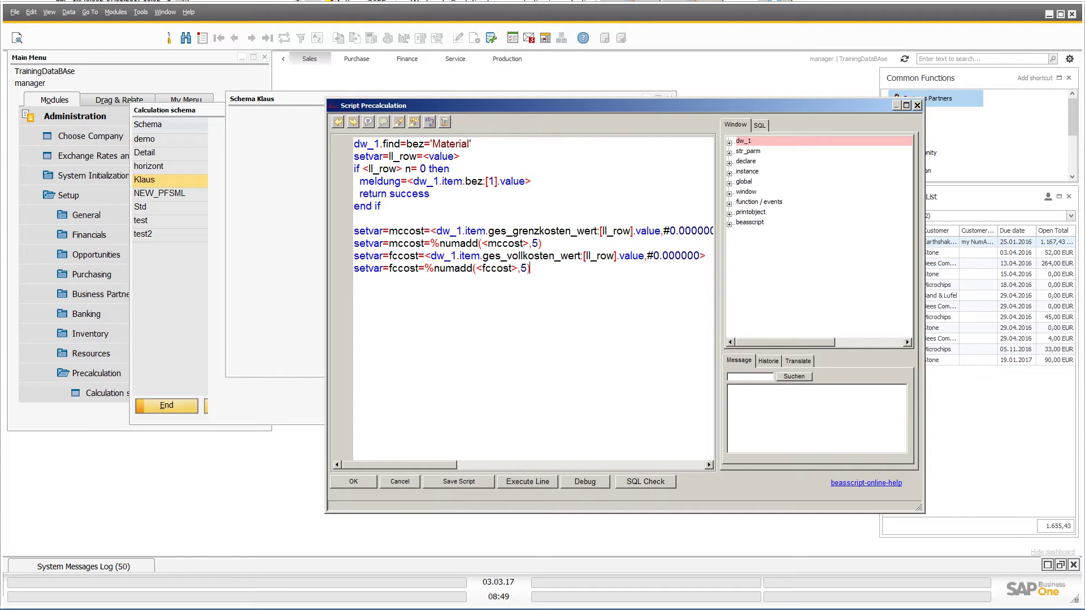
Close the full editor, returning to the harald script form
key("Escape")
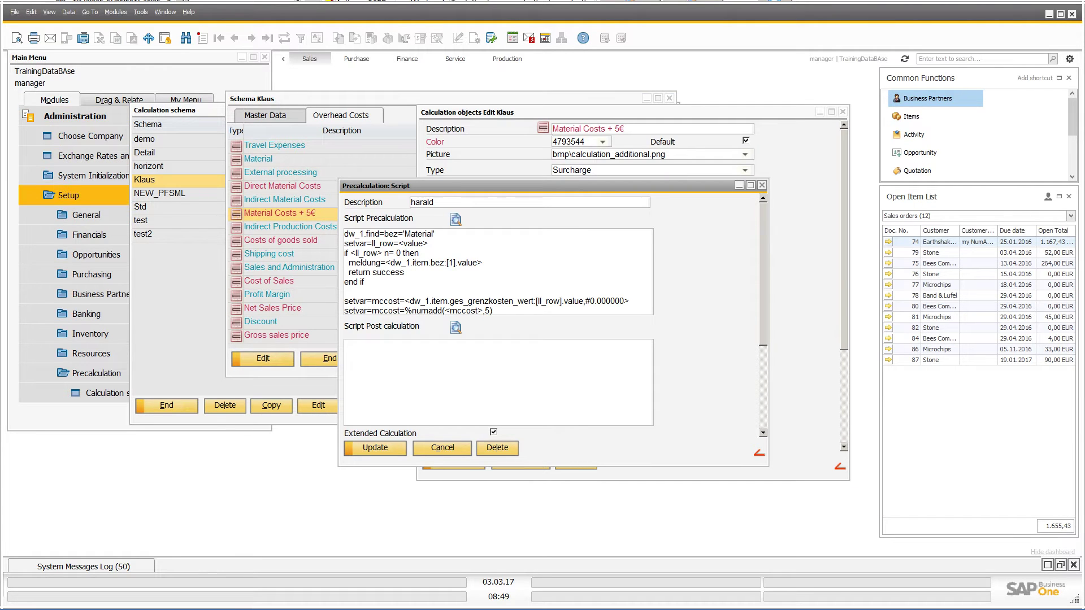
Navigate the Main Menu to Sales - A/R > Precalculation and show the precalculation list
key("Left")
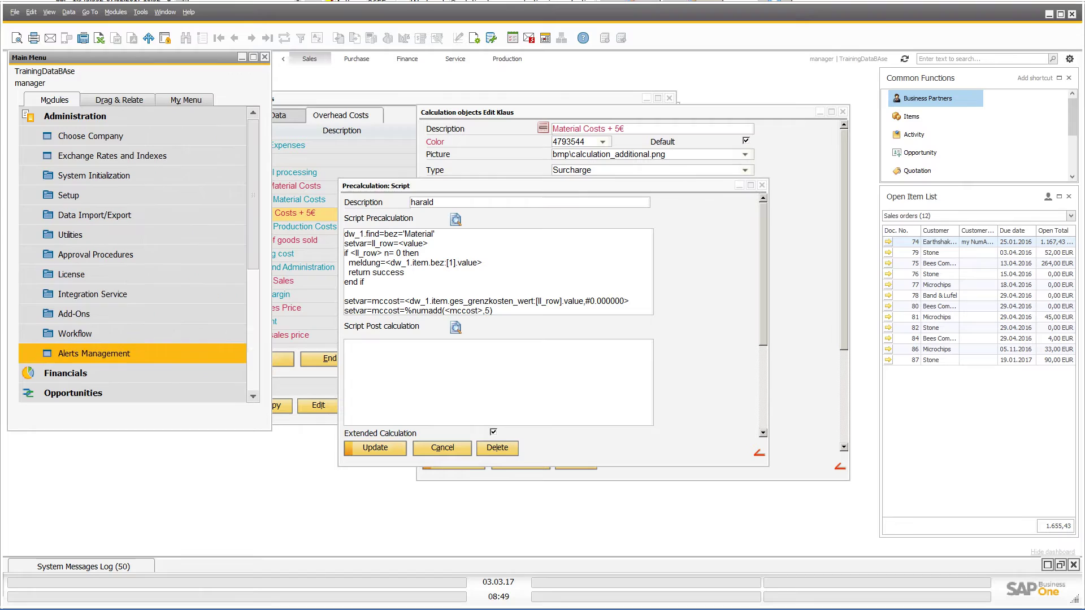
key("Home")
key("Up")
key("Left")
key("Down")
key("Down")
key("Down")
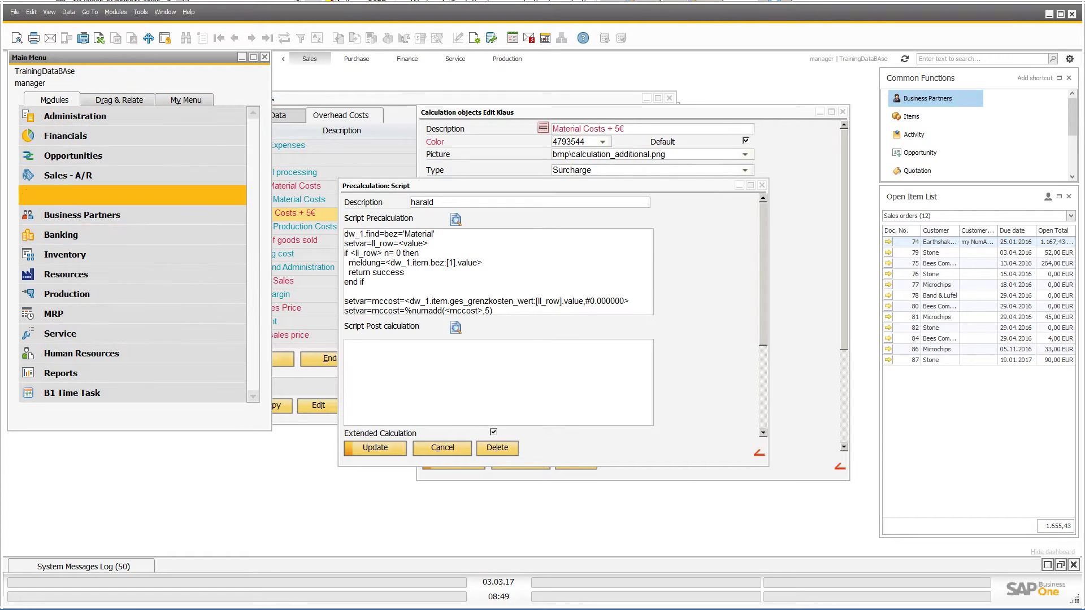
key("Down")
key("Down")
key("Down")
key("Up")
key("Up")
key("Up")
key("Right")
key("Down")
key("Down")
key("Down")
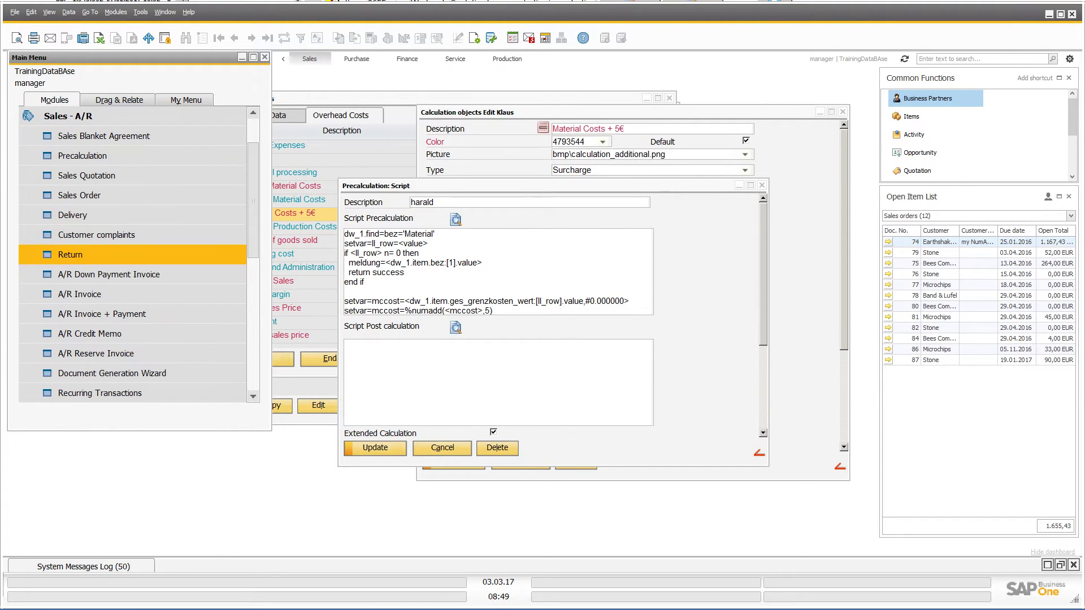
key("Up")
key("Up")
key("Up")
key("Up")
key("Up")
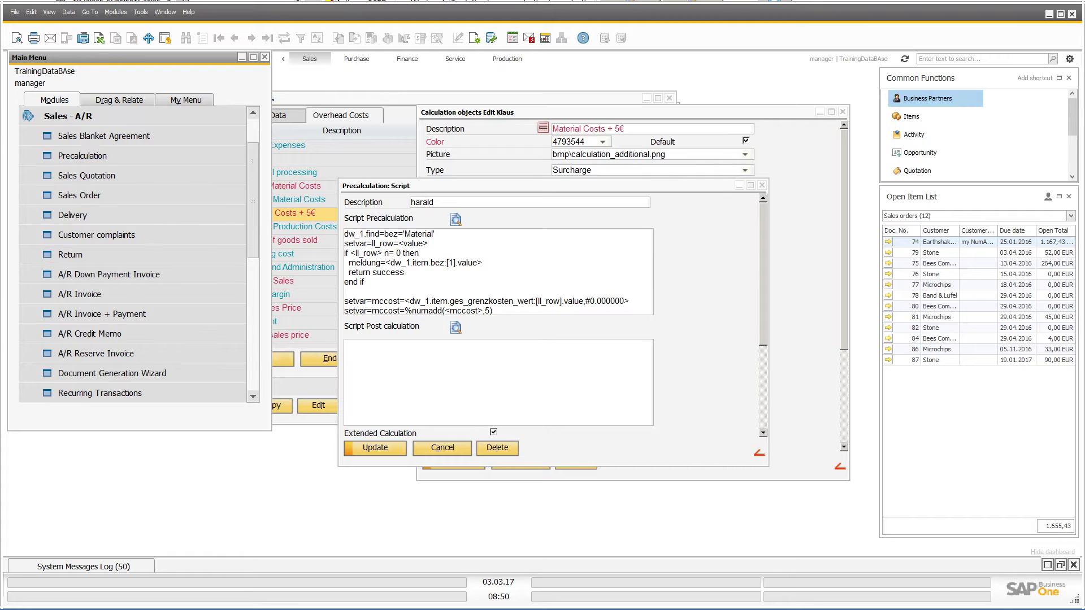
key("Return")
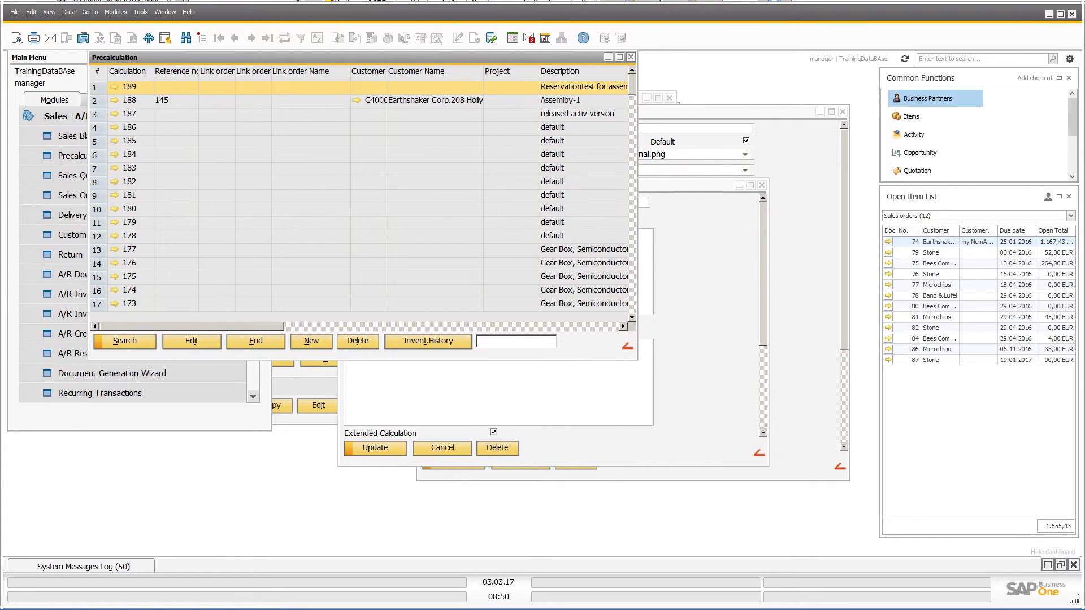
Open precalculation 189 and move to the Simple Version Admin Item row
key("Return")
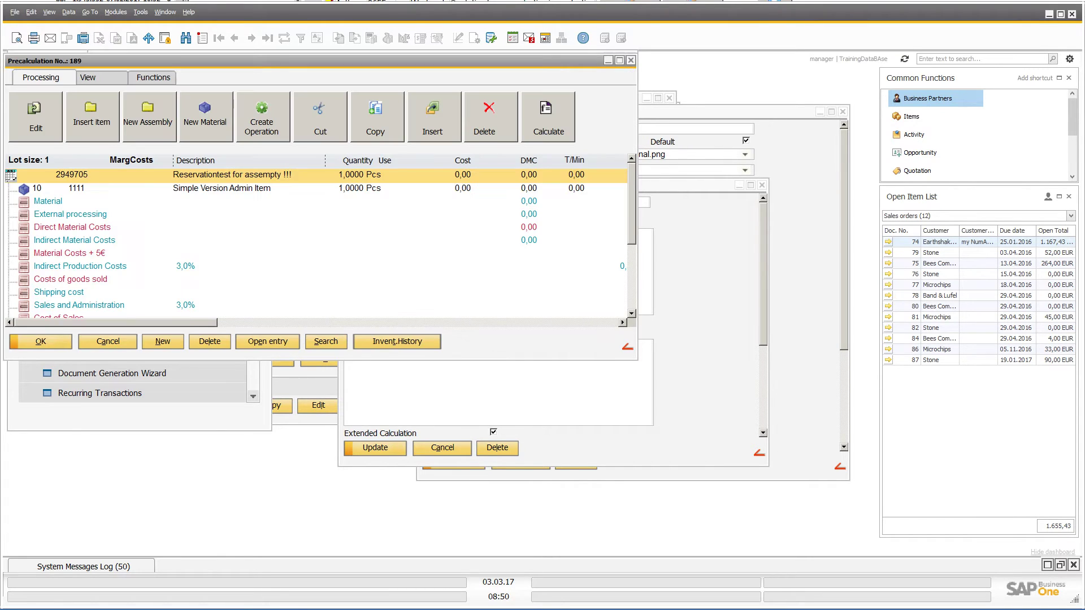
key("Down")
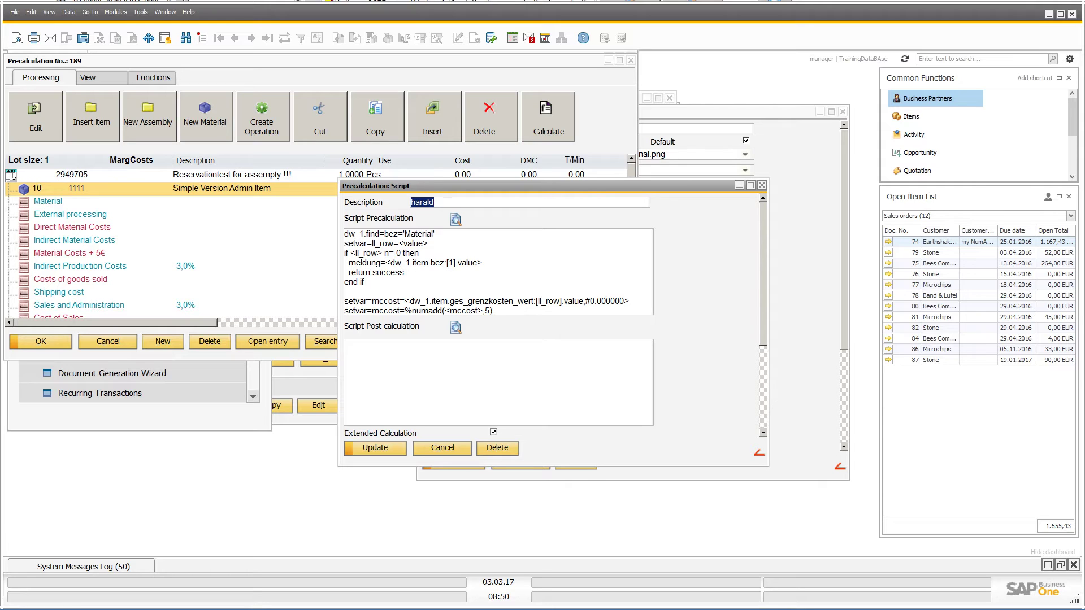
scroll(509, 296, "down", 2)
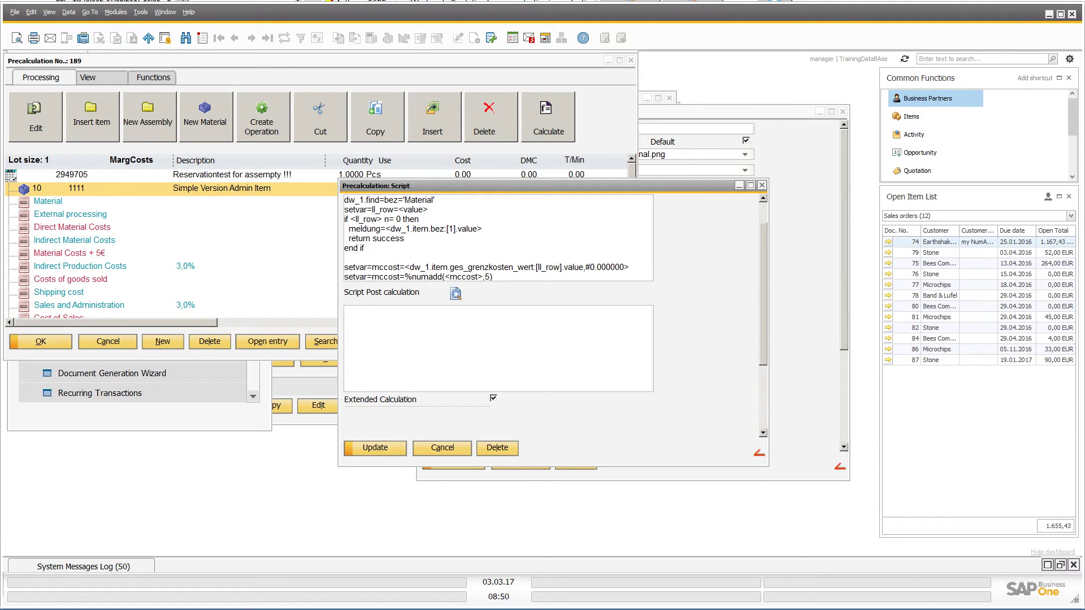
Delete the meldung message line and position the cursor after end if for the full-cost lines
left_click(475, 237)
left_click_drag(348, 228, 446, 229)
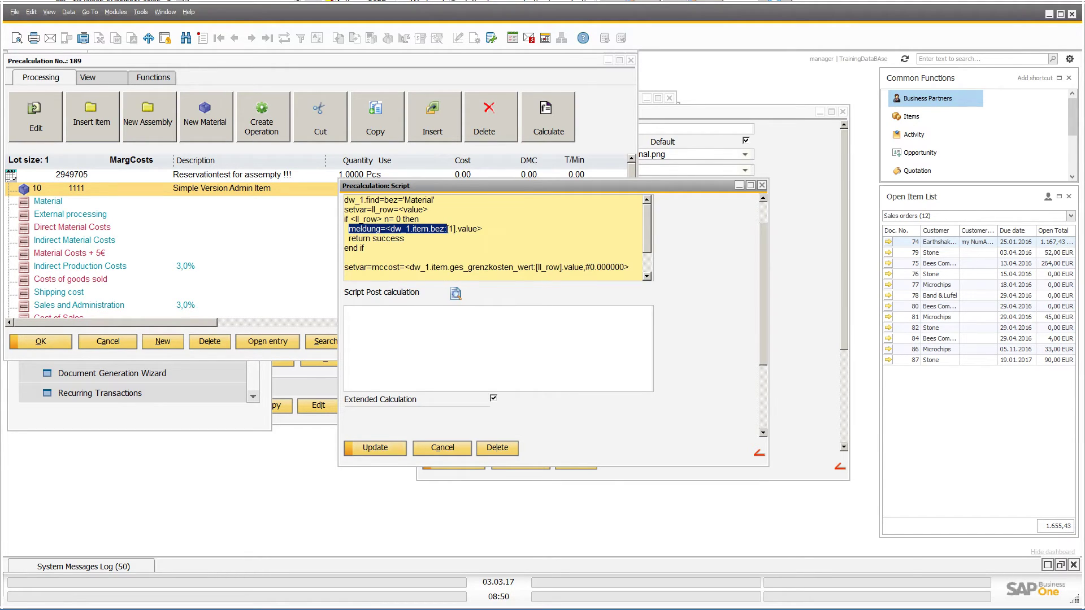
key("shift+End")
key("Delete")
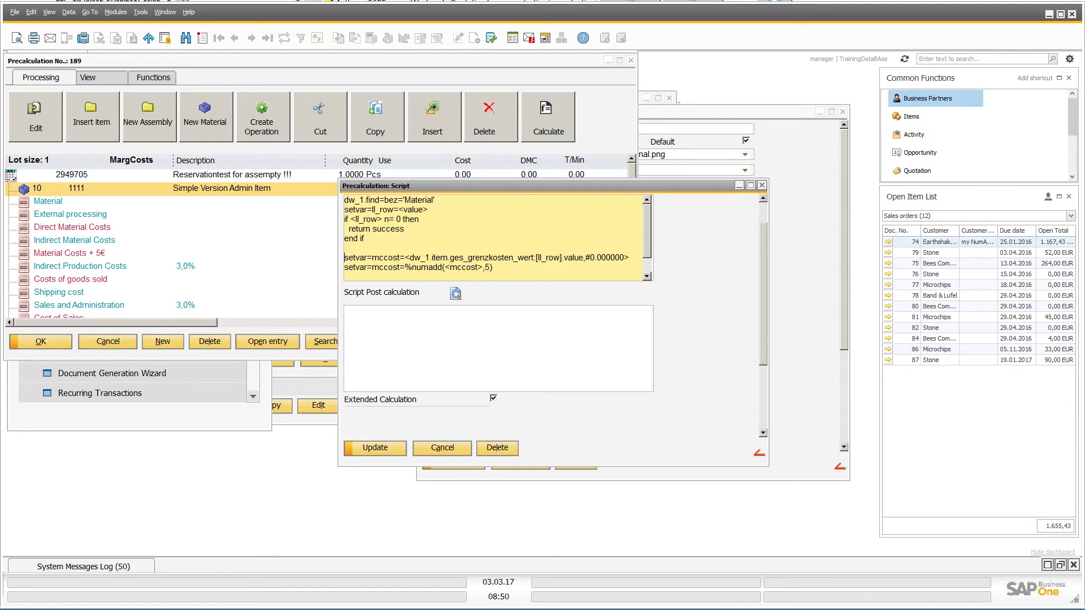
key("ctrl+a")
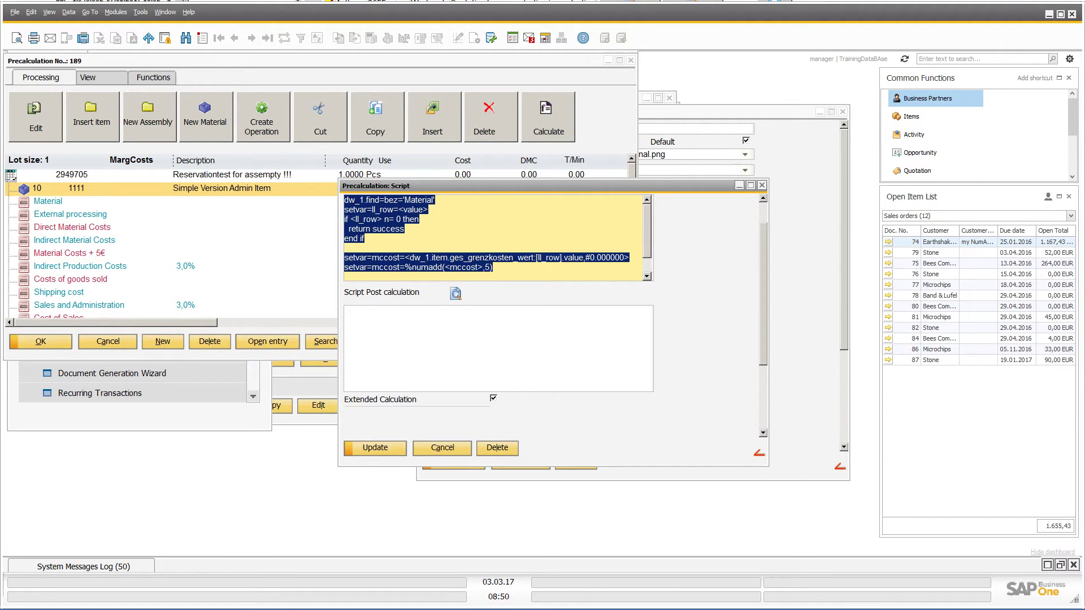
left_click(357, 248)
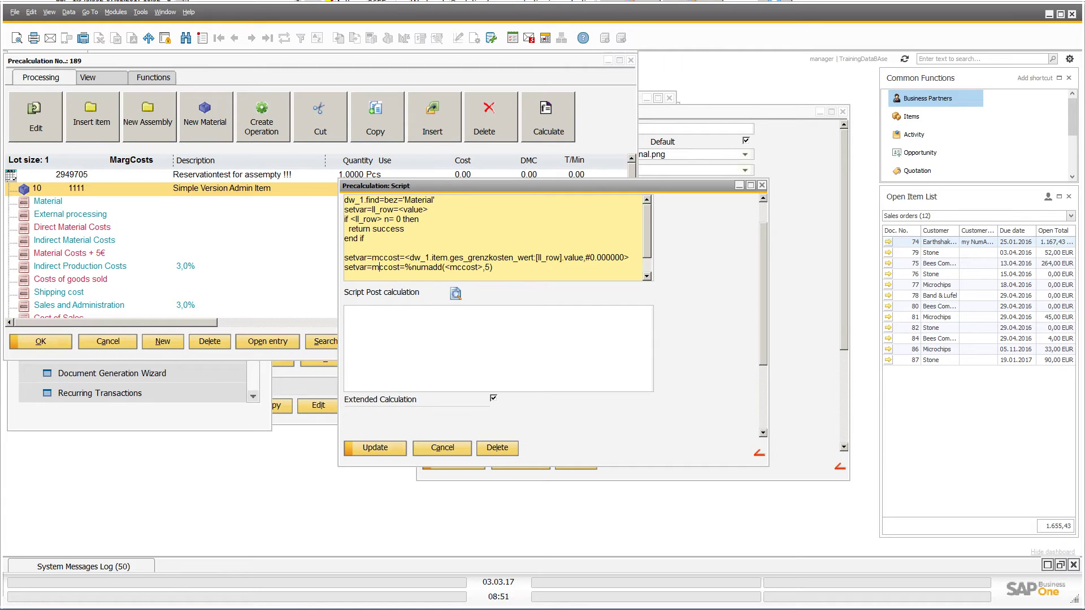
key("Up")
key("Up")
scroll(492, 237, "down", 1)
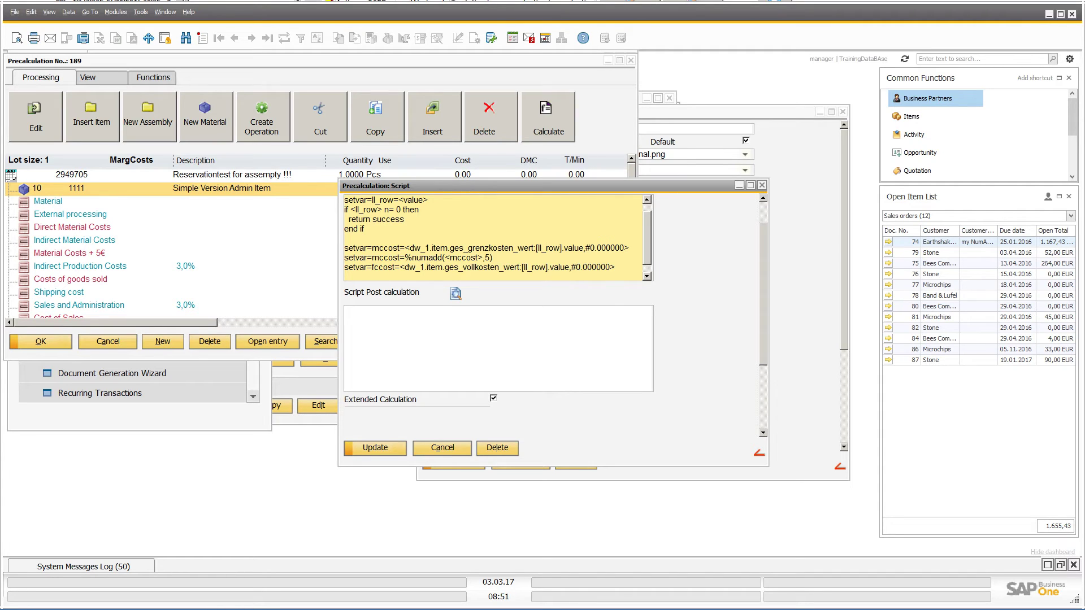
scroll(547, 248, "down", 1)
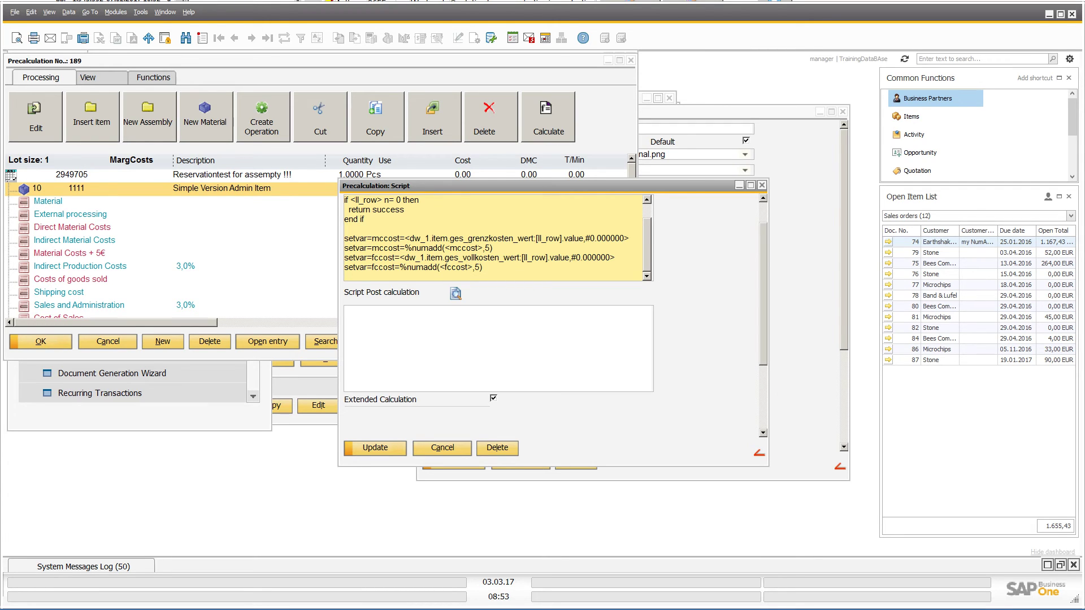
Save the edited harald script and close the script and calculation object forms
left_click(376, 448)
left_click(375, 448)
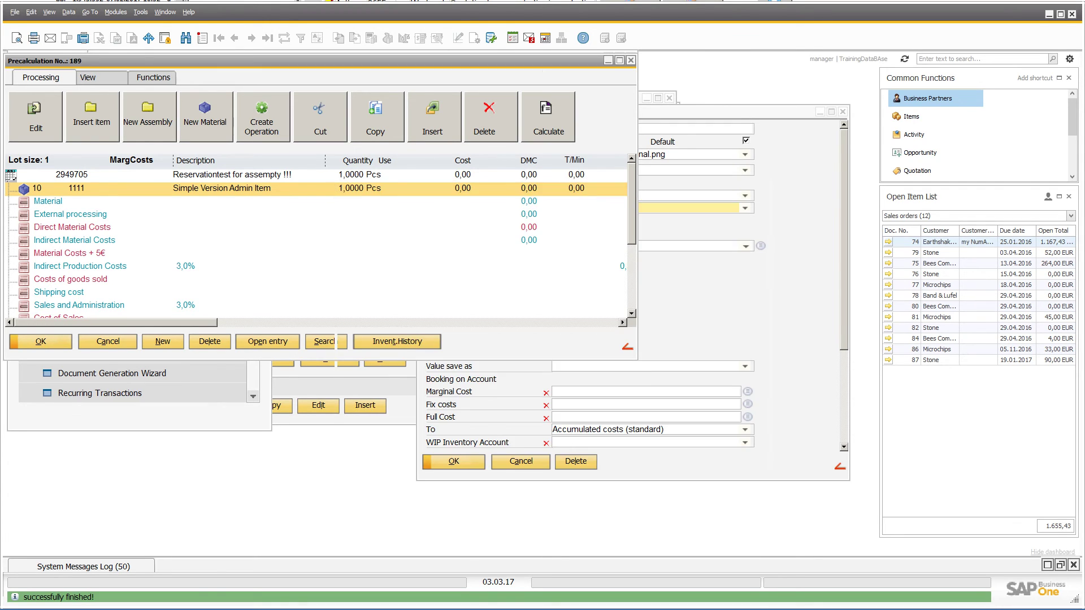
key("Return")
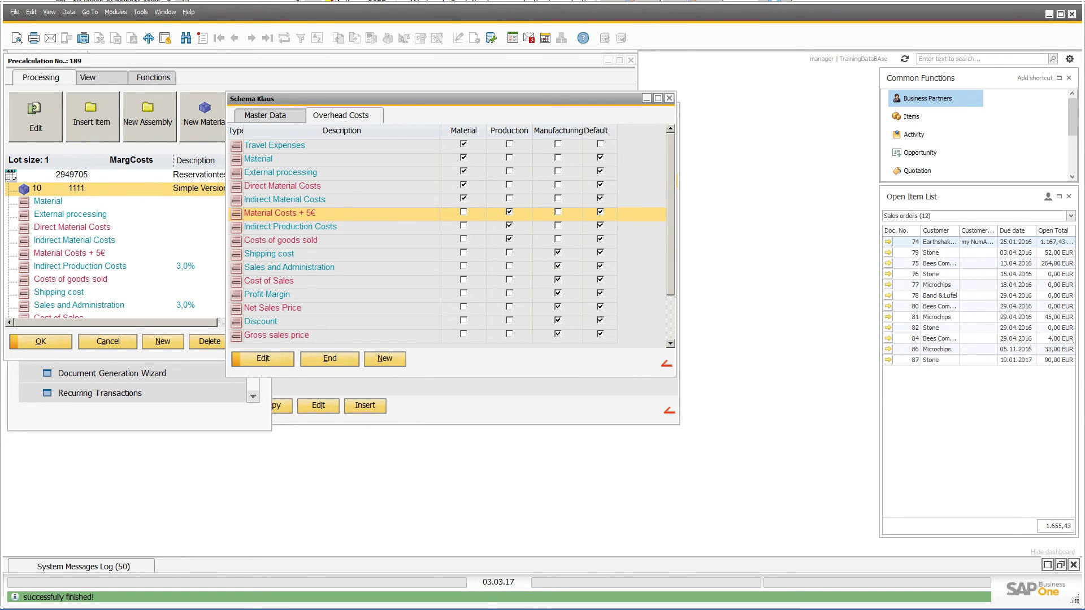
Close precalculation 189 without saving and open precalculation 188
left_click(110, 213)
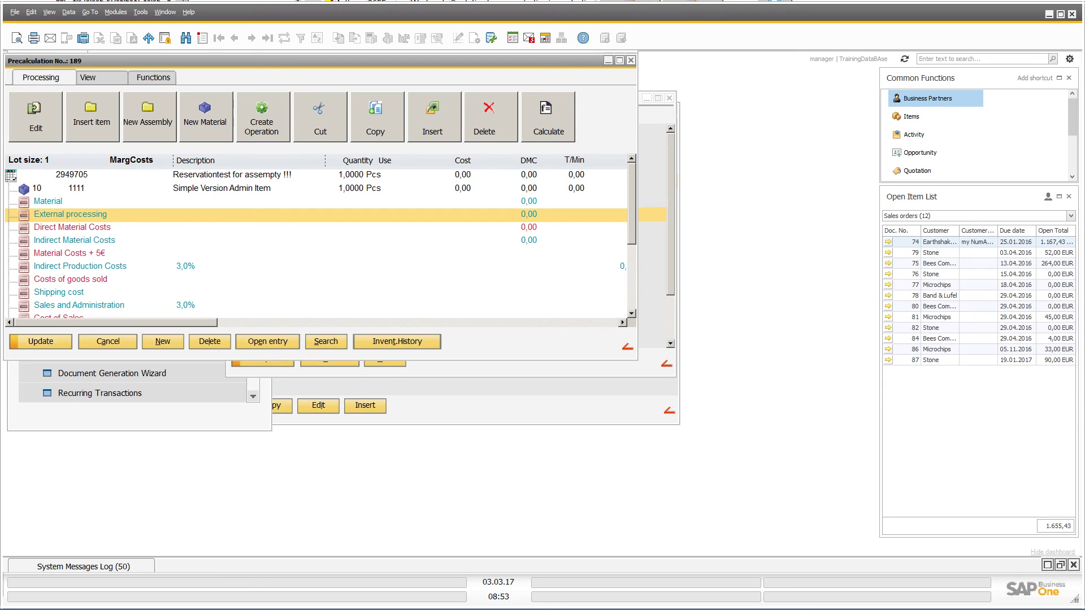
key("Escape")
left_click(443, 323)
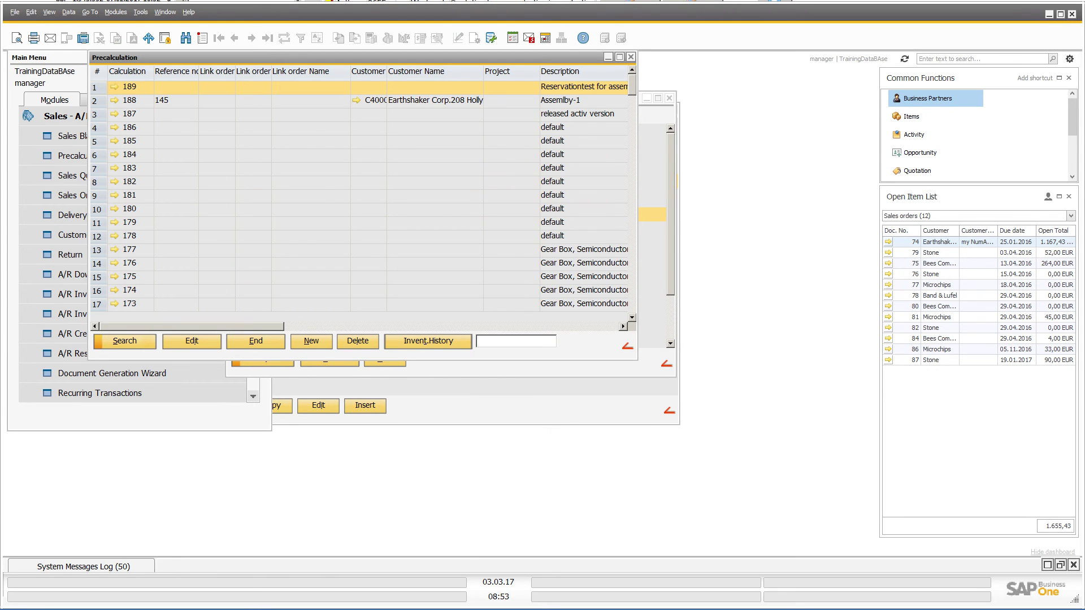
key("Down")
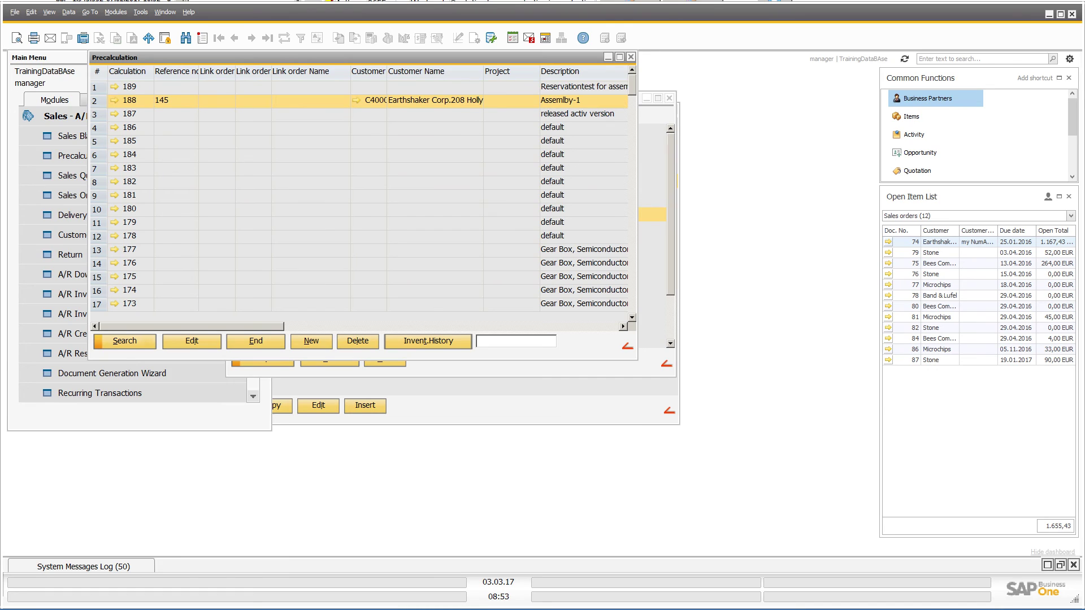
key("Return")
Set precalculation 188's schema to Klaus on the Functions tab
left_click(153, 77)
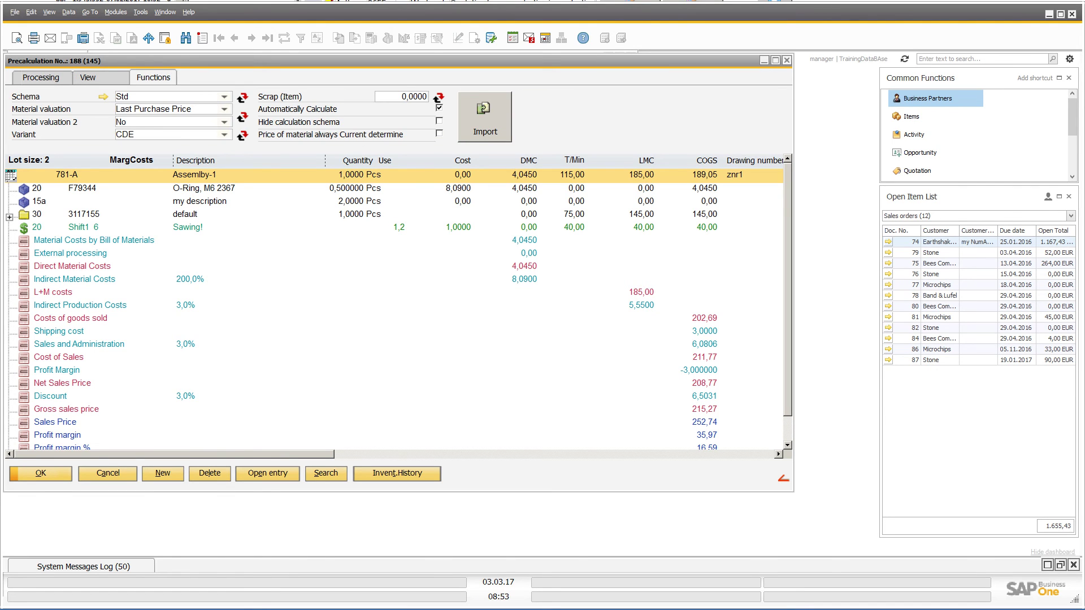
left_click(224, 97)
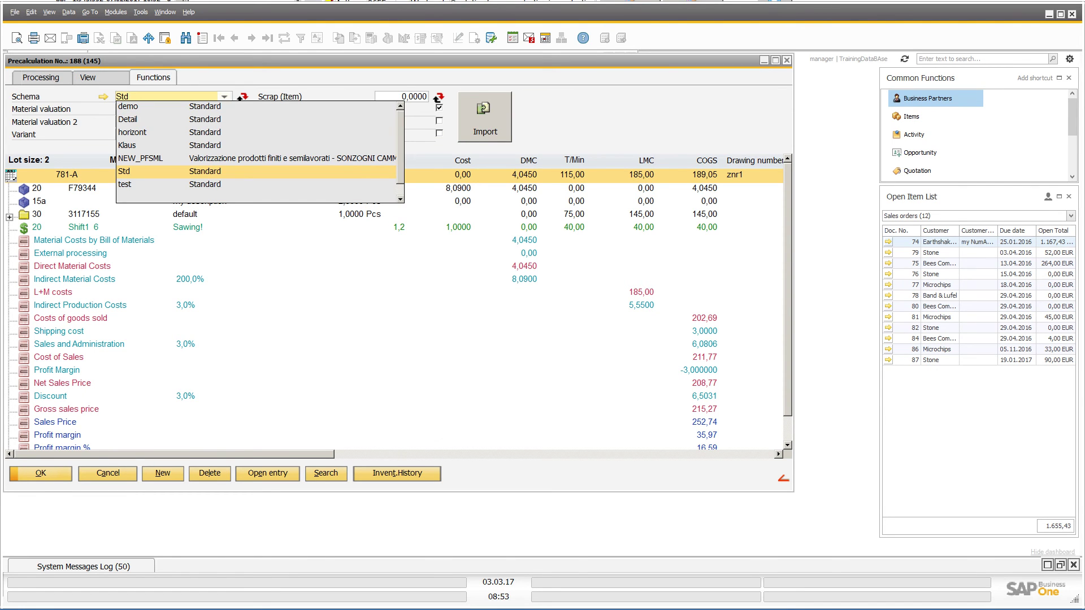
left_click(171, 146)
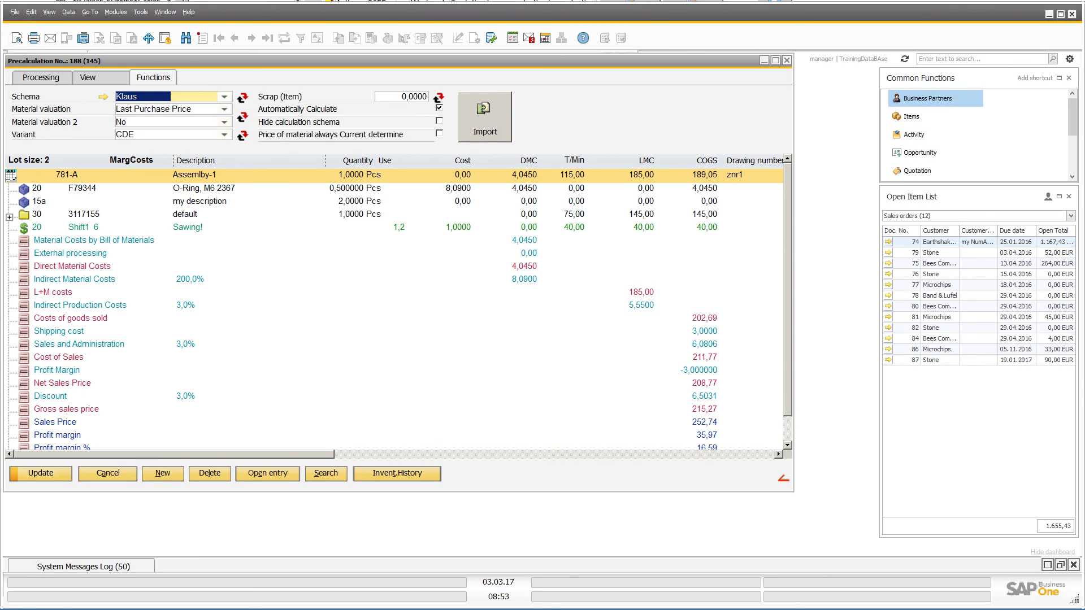
Compare the Material row against the recalculated Material Costs + 5€ result of 9,0450
left_click(48, 240)
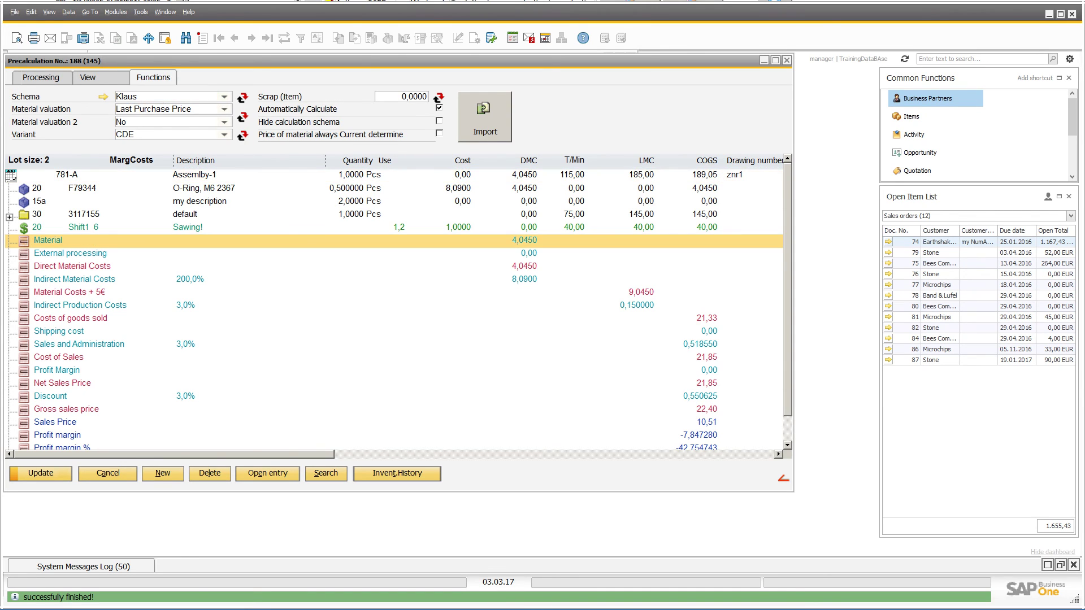
left_click(69, 292)
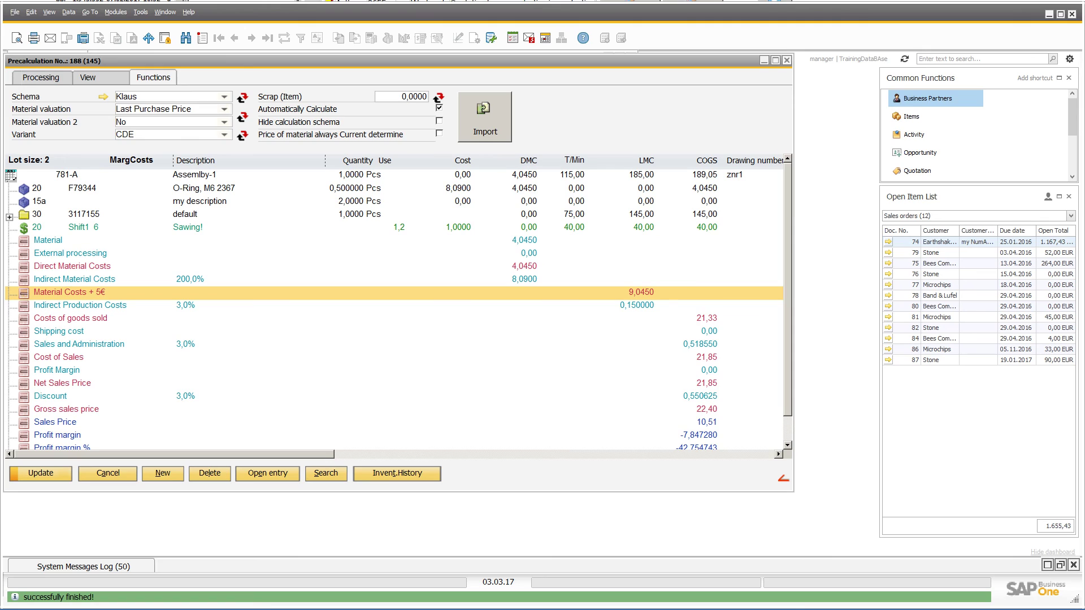
left_click(48, 240)
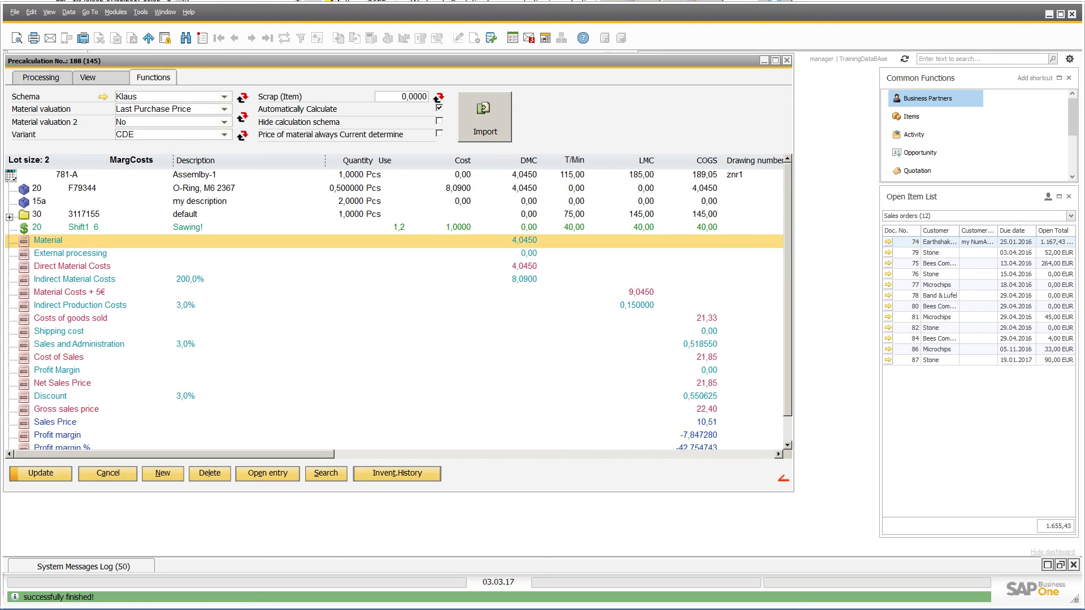
left_click(70, 291)
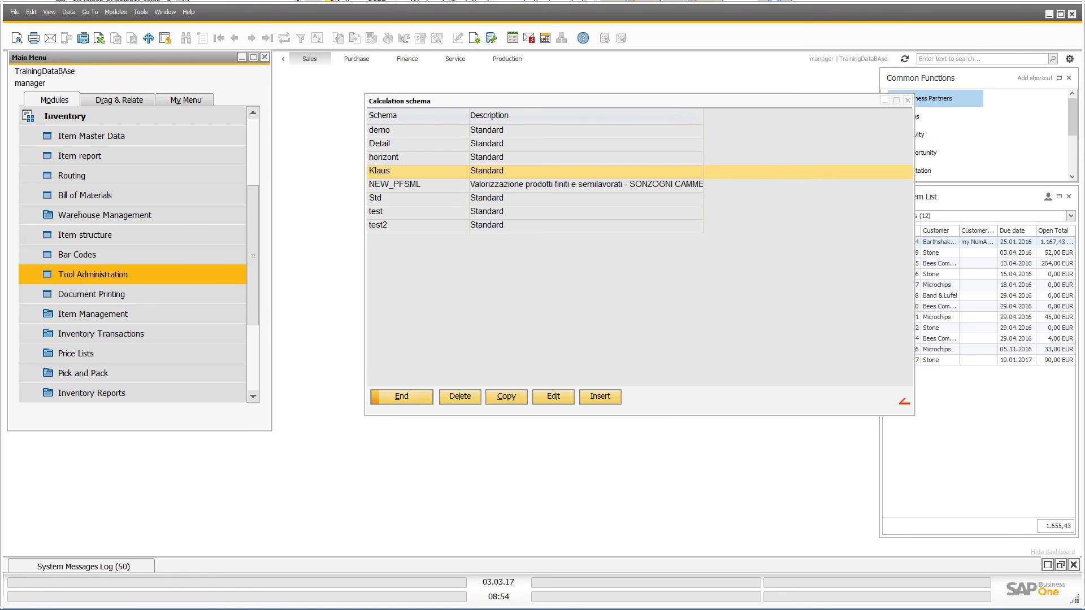
scroll(127, 254, "down", 1)
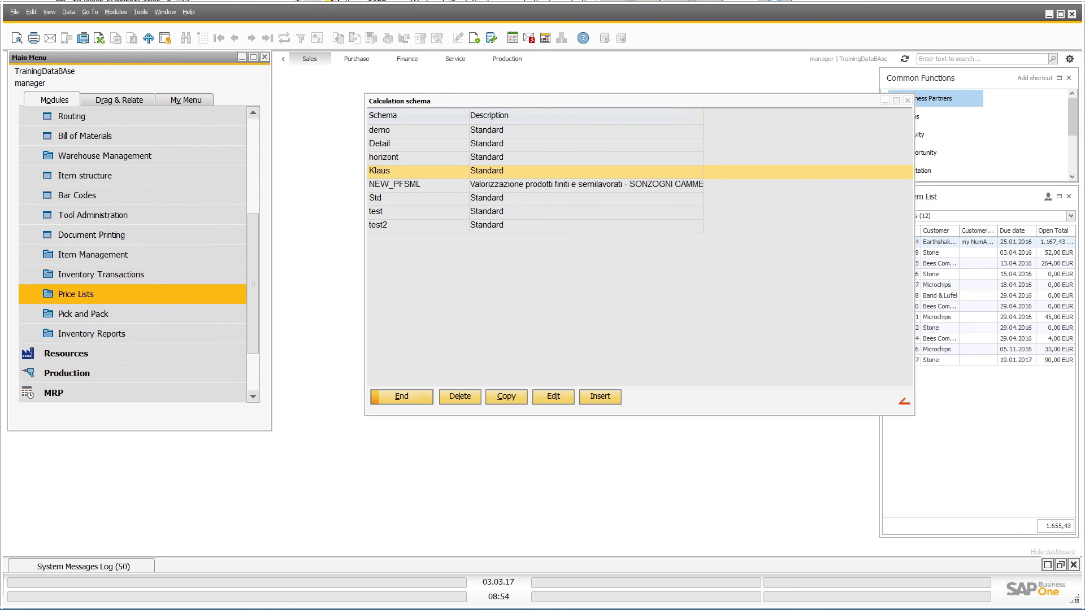
Bring up the Batch calculation list showing entry test marked ok under Inventory Transactions
left_click(100, 314)
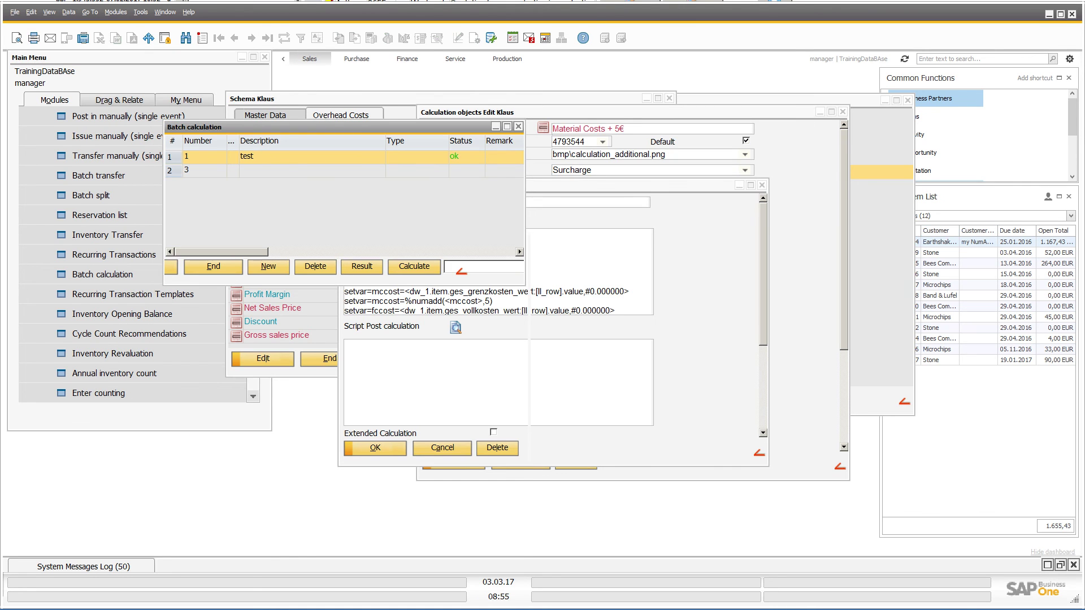
scroll(499, 339, "down", 3)
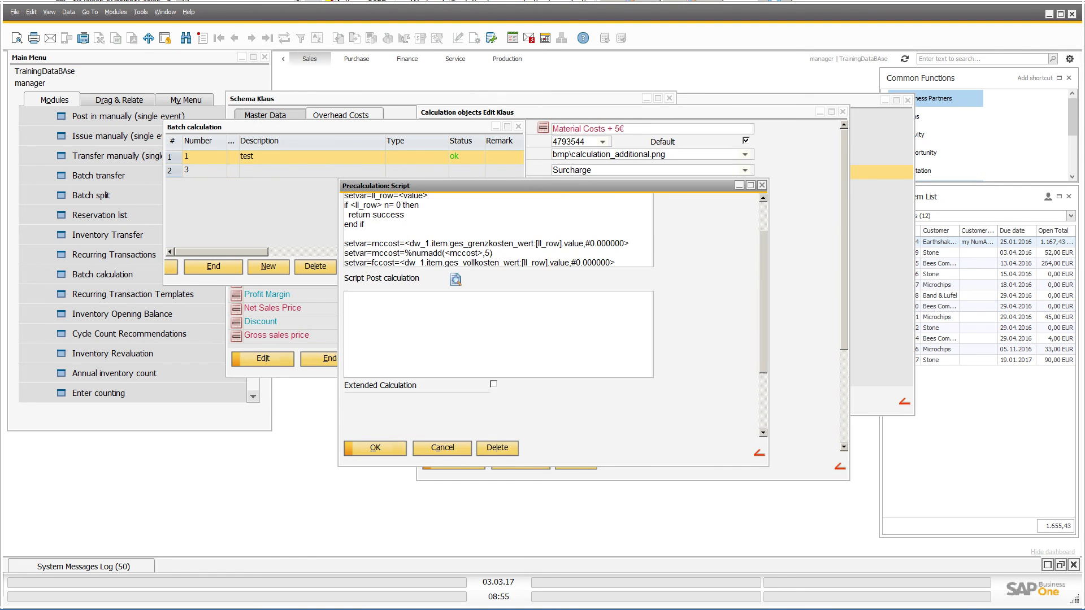